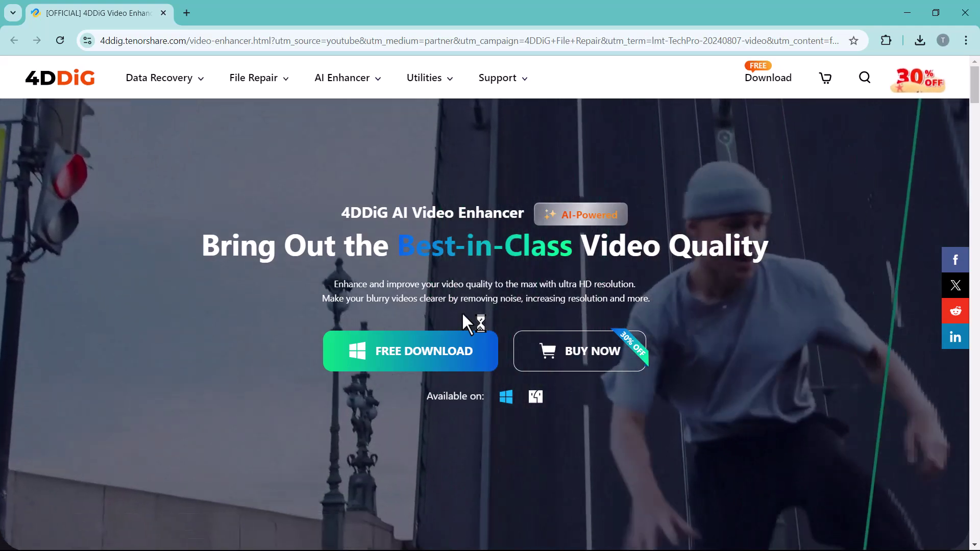
scroll(462, 312, down, 3)
scroll(462, 312, down, 4)
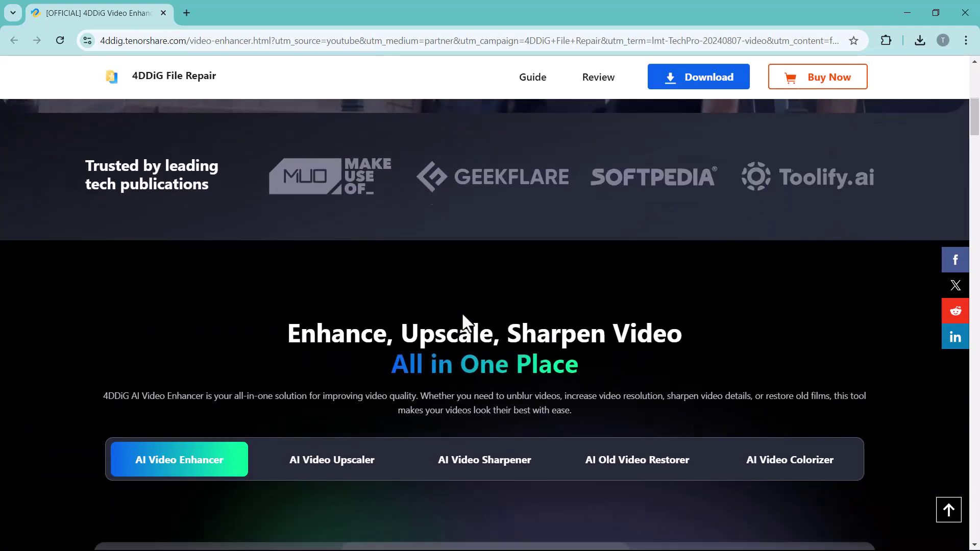
scroll(462, 318, down, 2)
scroll(462, 318, down, 1)
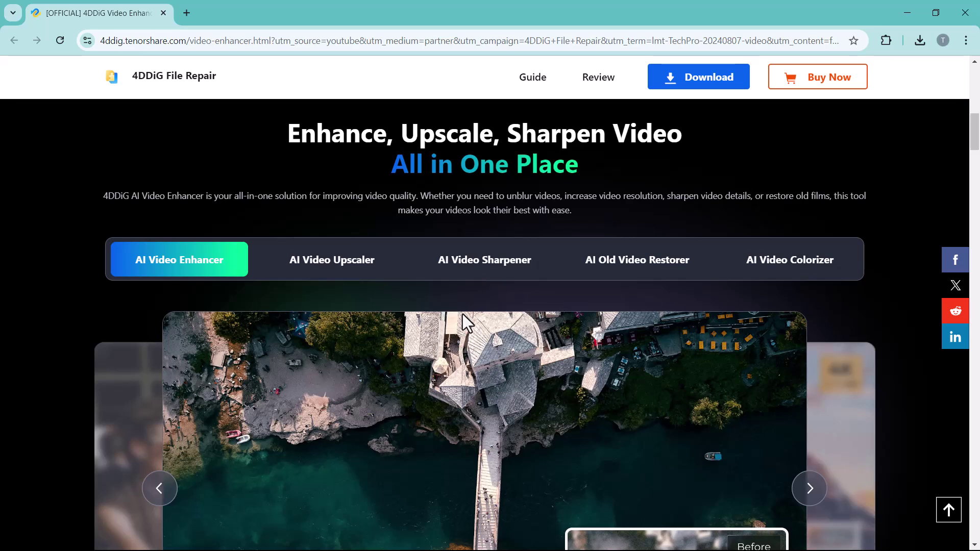
scroll(462, 314, down, 1)
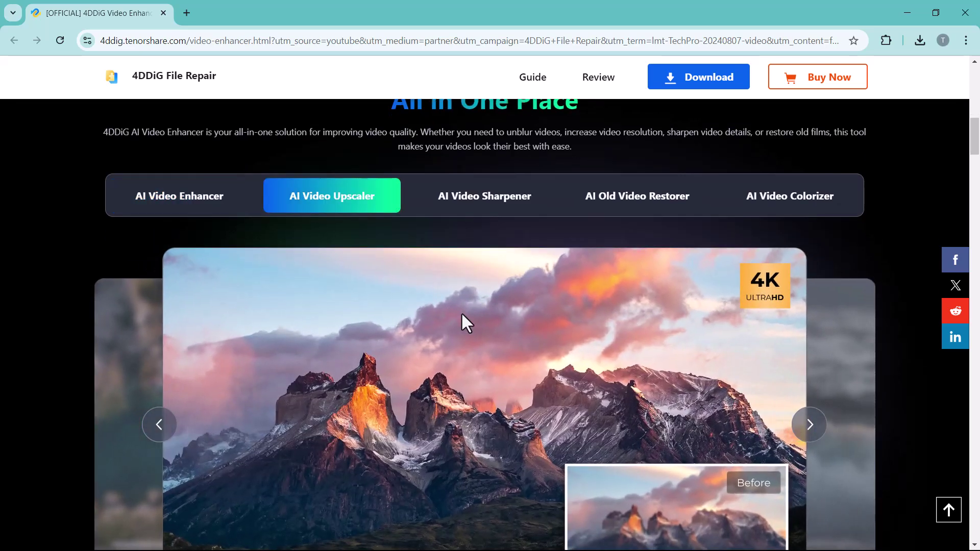
scroll(500, 214, down, 1)
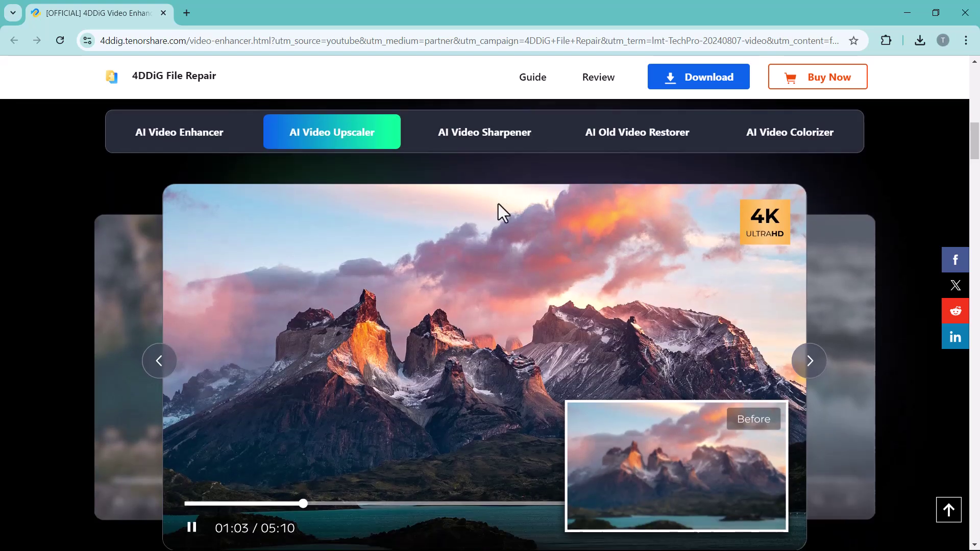
View the old-video restoration and colorization examples, then show the AI Enhancer tools
click(674, 149)
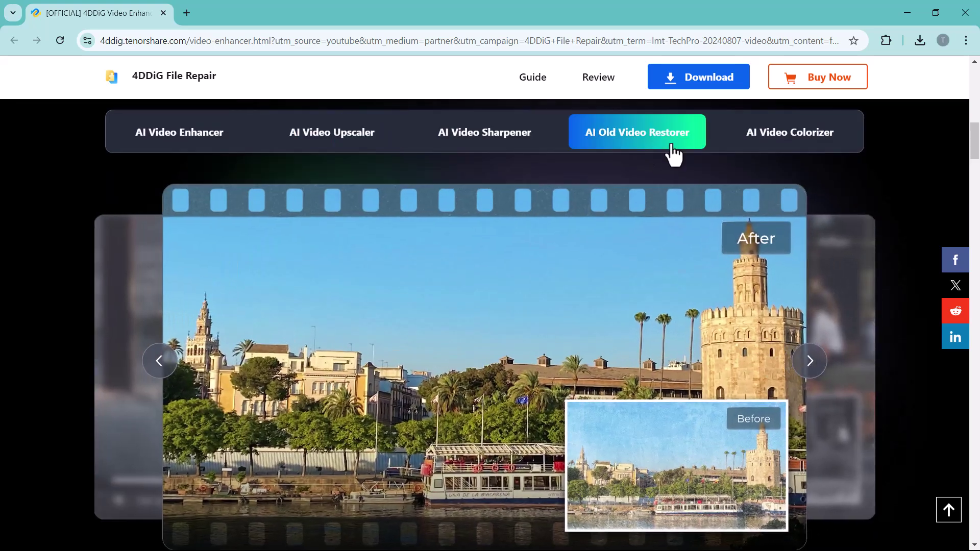
click(779, 139)
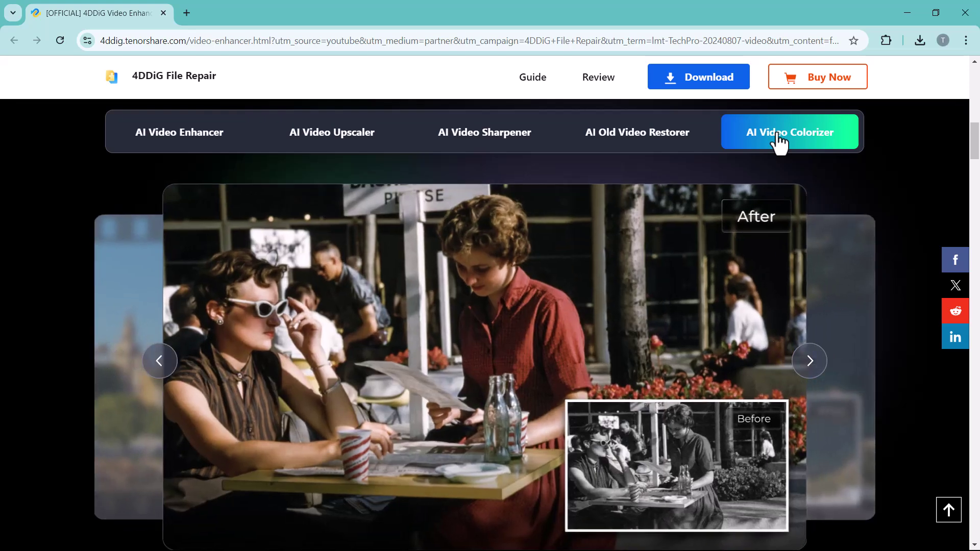
scroll(713, 287, down, 3)
scroll(713, 287, down, 3)
scroll(713, 288, down, 3)
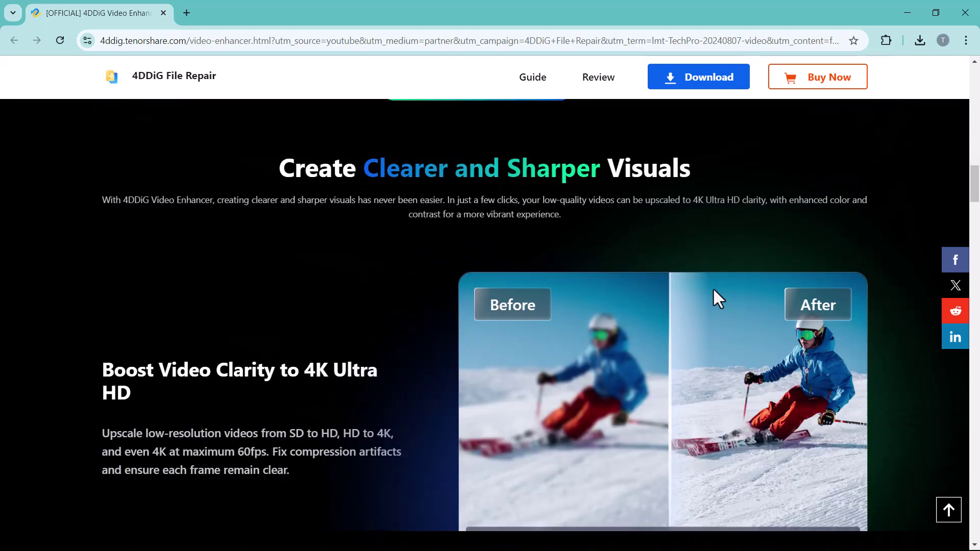
scroll(712, 287, down, 1)
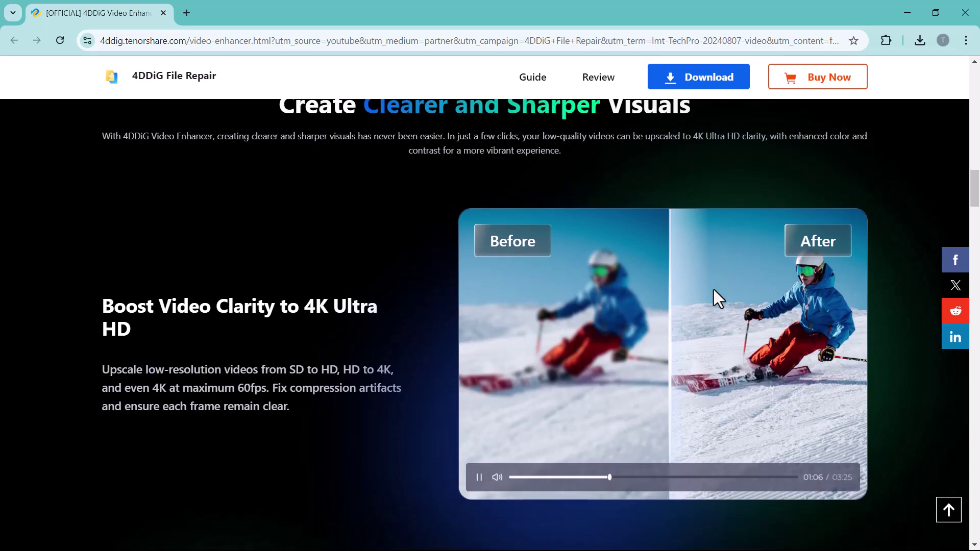
scroll(713, 290, down, 3)
scroll(713, 289, down, 3)
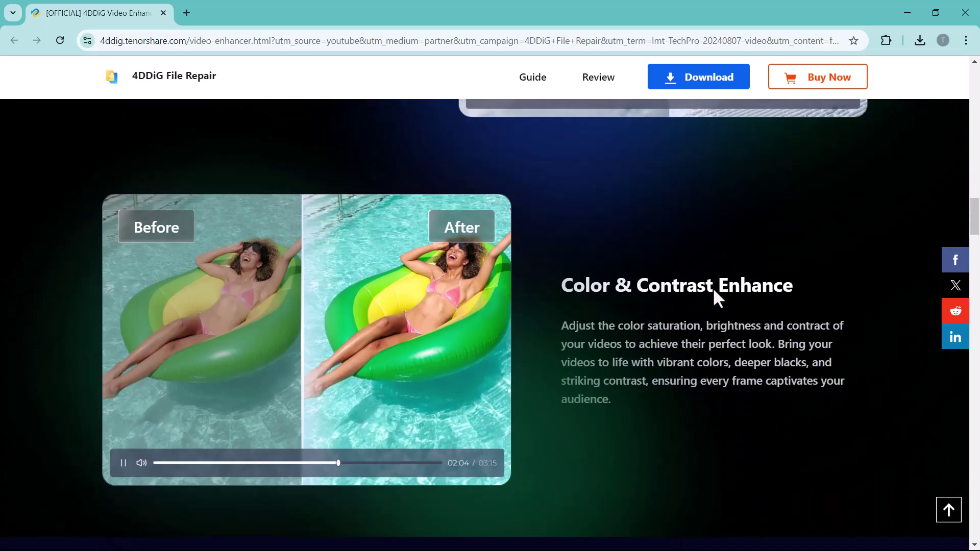
scroll(843, 244, up, 10)
scroll(877, 232, up, 10)
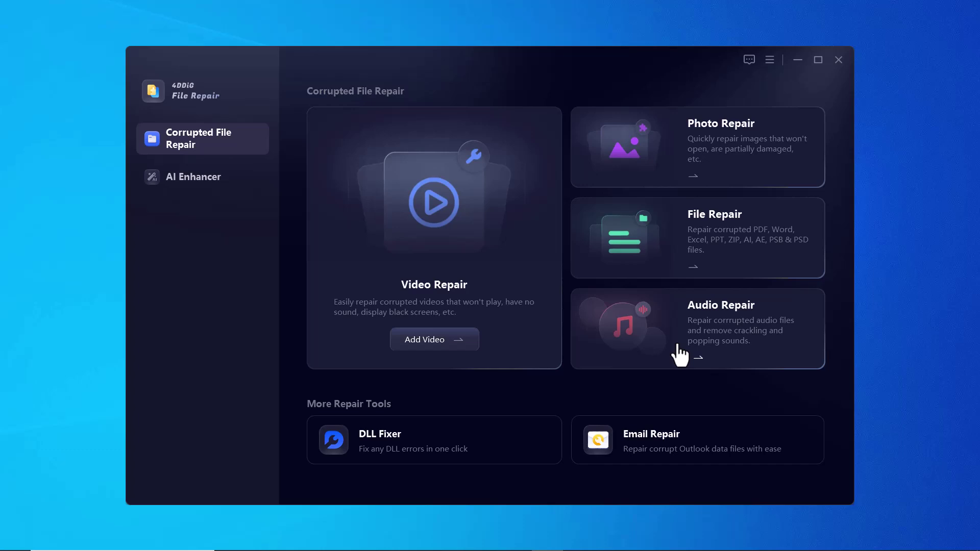
click(188, 182)
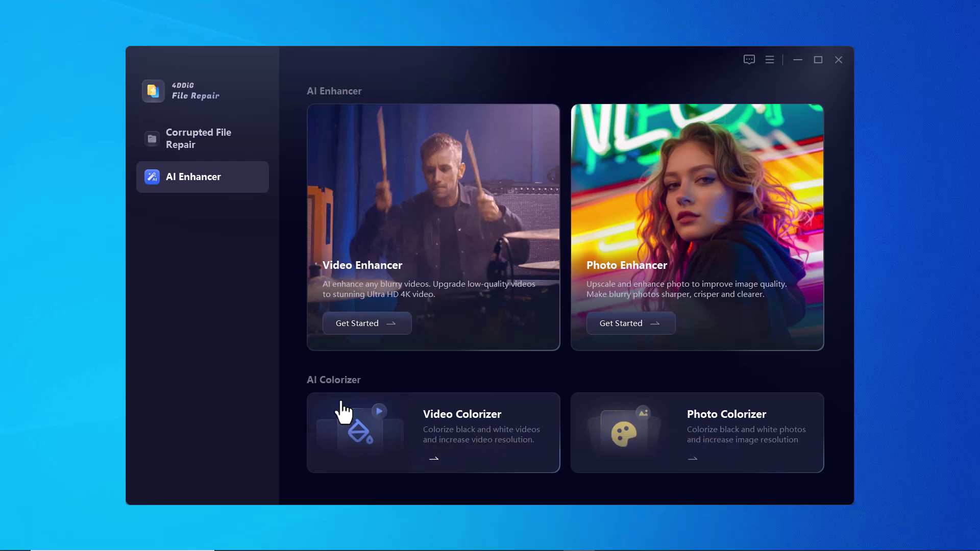
Load the aerial castle sample into the Video Colorizer and play its preview
click(479, 440)
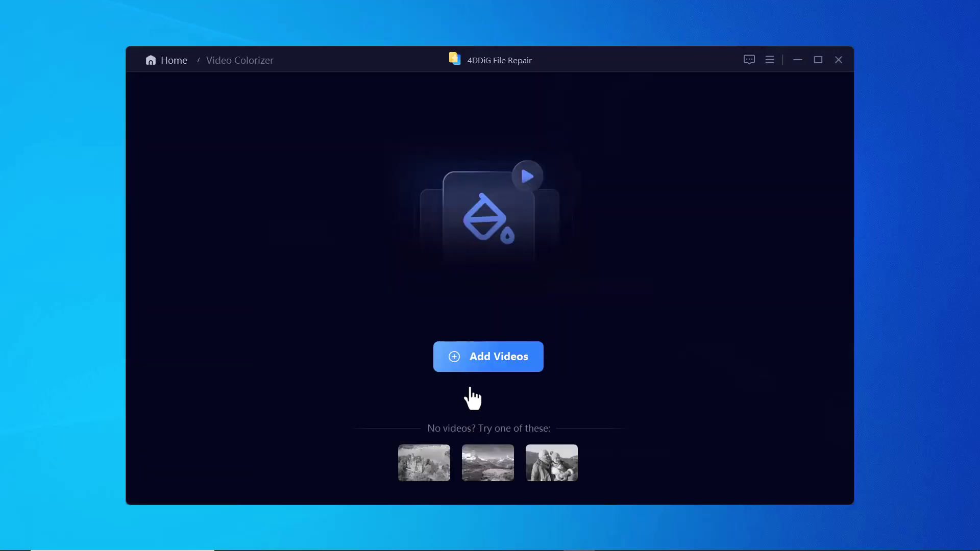
click(475, 356)
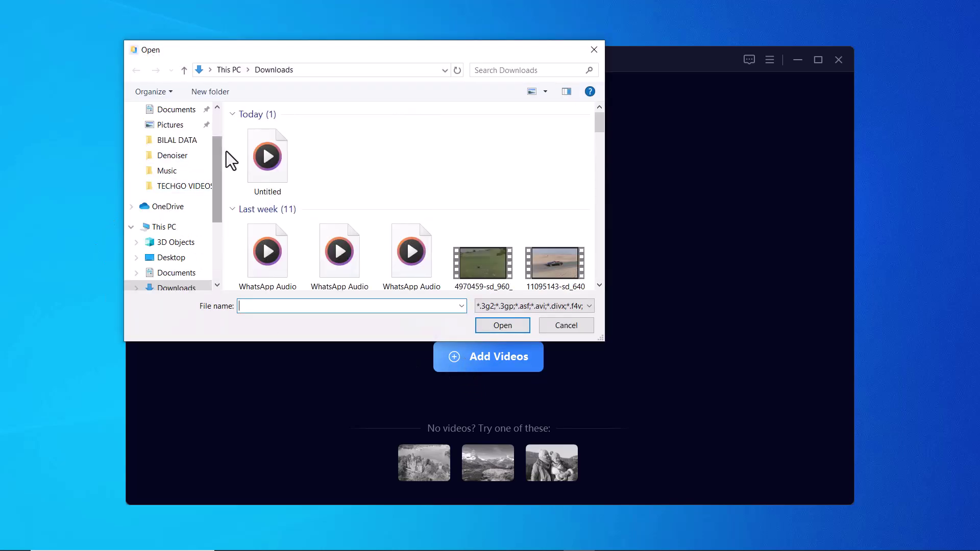
click(594, 51)
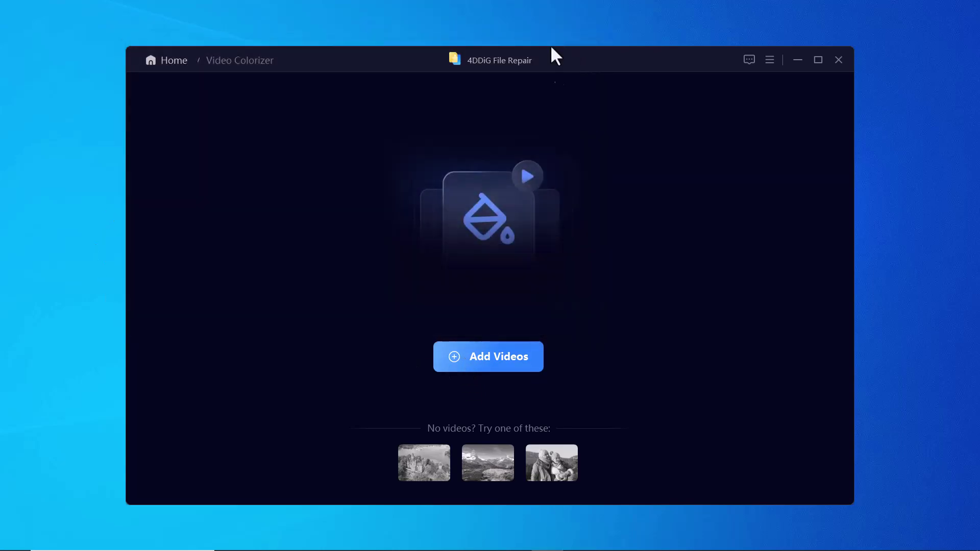
click(457, 461)
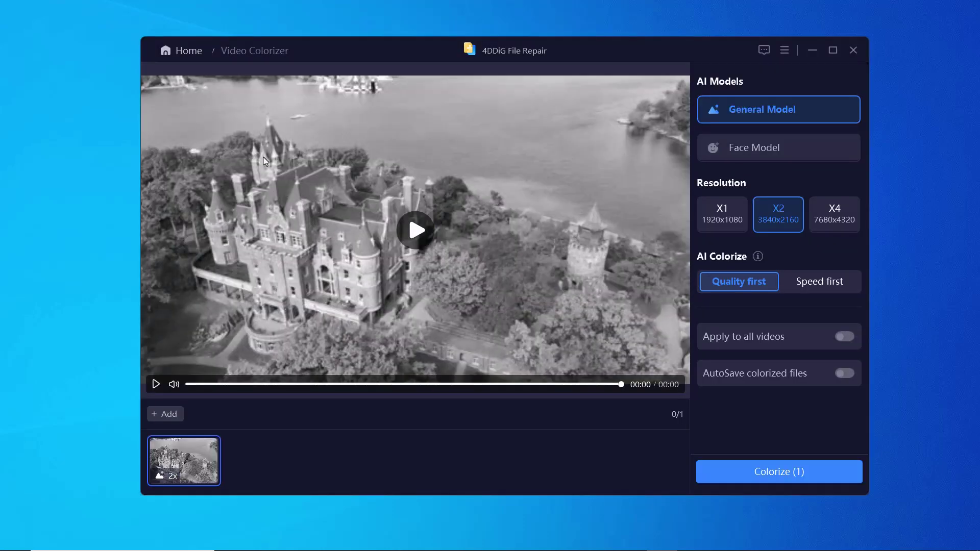
click(418, 226)
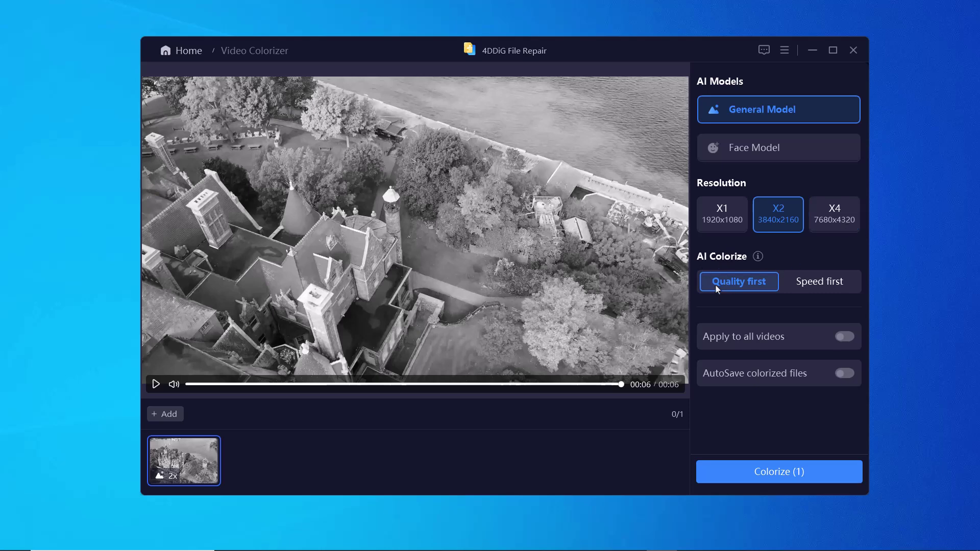
Keep Quality first, turn AutoSave off, and colorize the castle video at X2
click(796, 280)
click(740, 286)
click(840, 374)
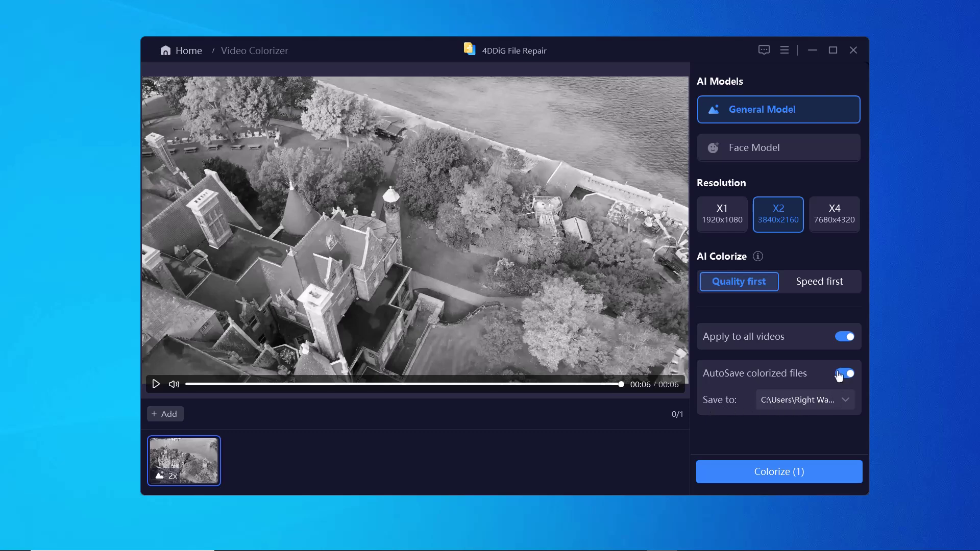
click(840, 374)
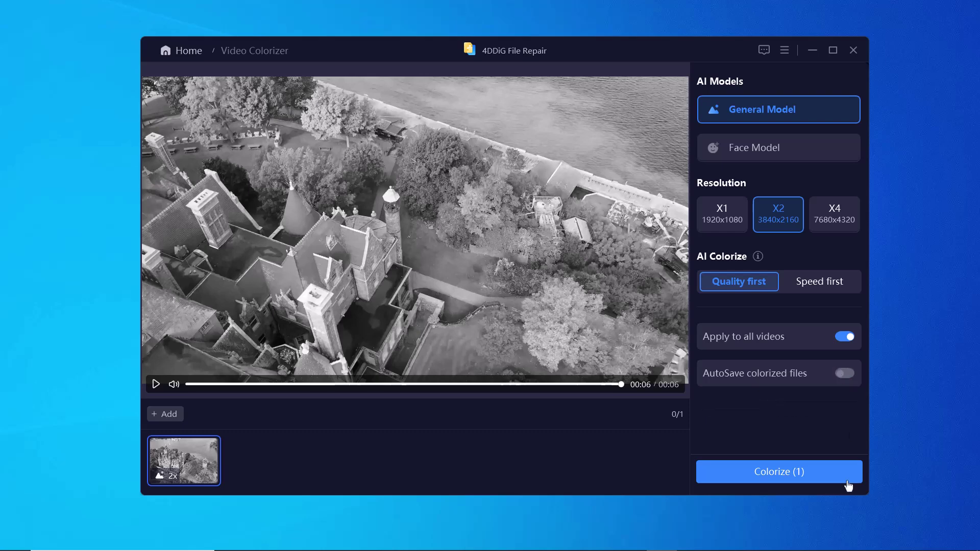
click(770, 478)
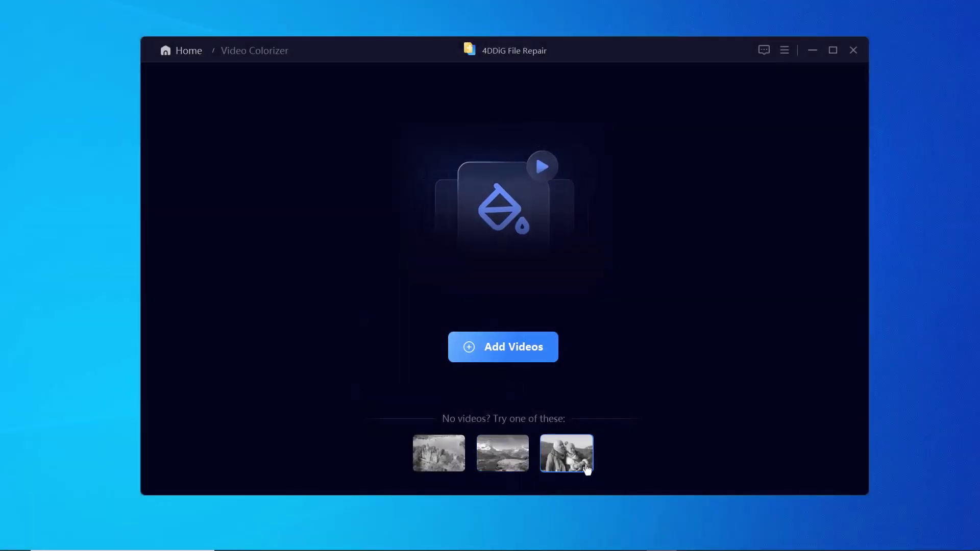
Preview the winter-hat couple sample and colorize it with the Face Model
click(567, 453)
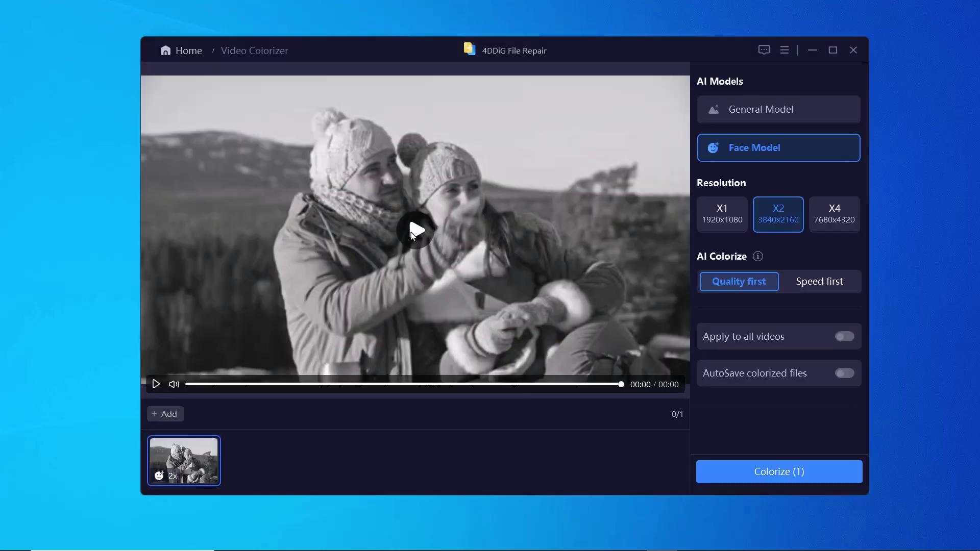
click(412, 232)
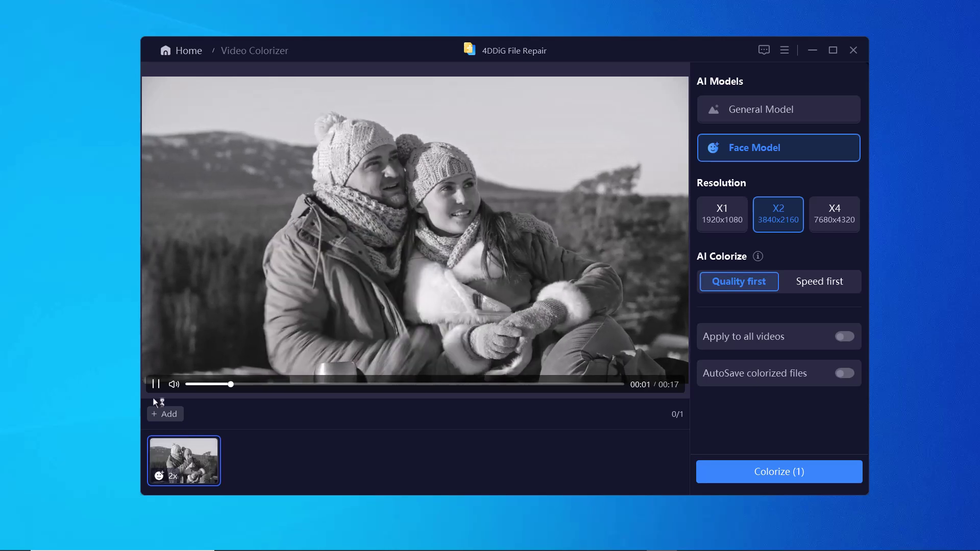
click(155, 385)
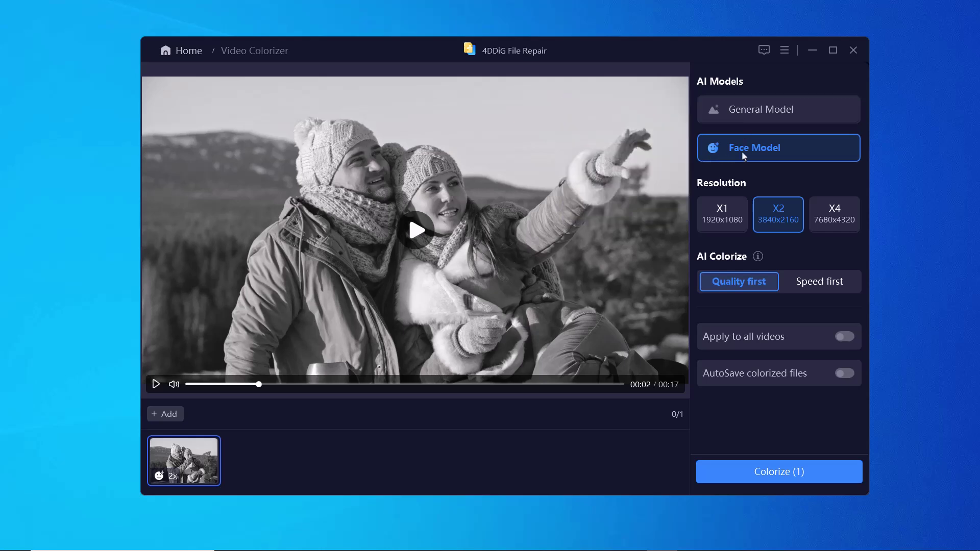
click(750, 116)
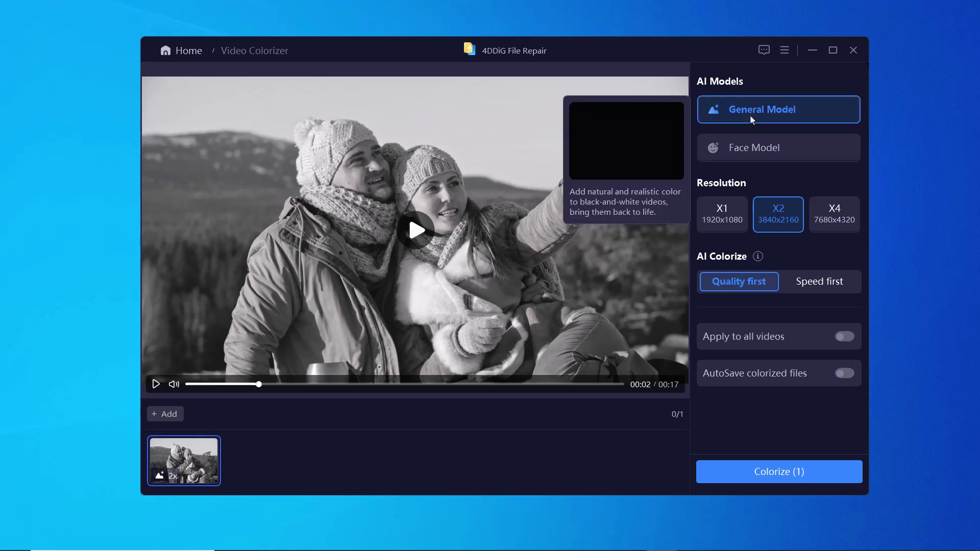
click(754, 146)
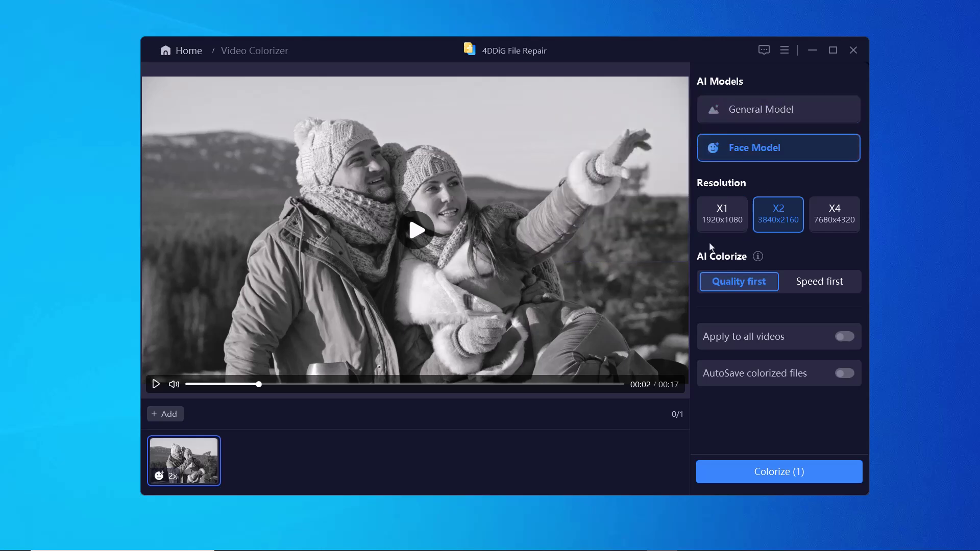
click(797, 483)
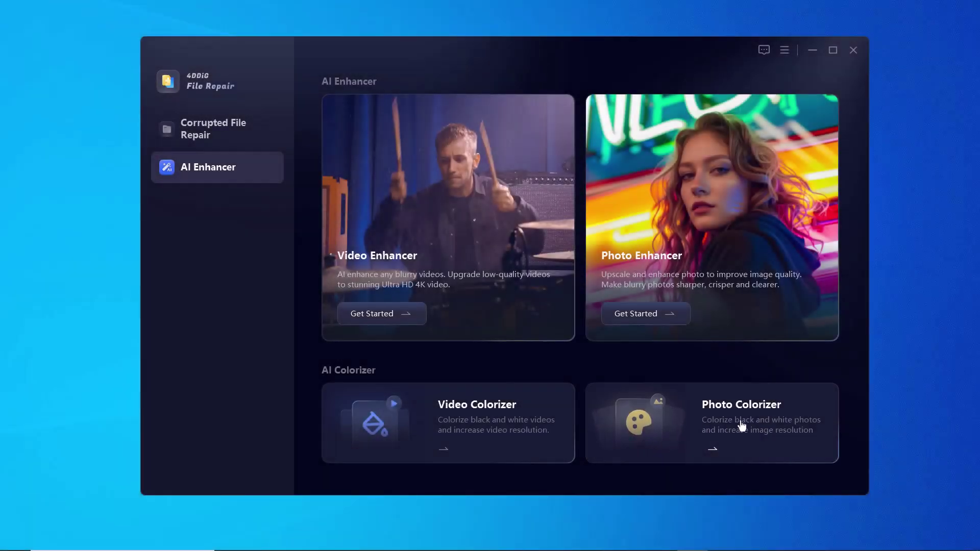
In Photo Colorizer, colorize the bouquet sample at X2 and save the colored photo
click(738, 423)
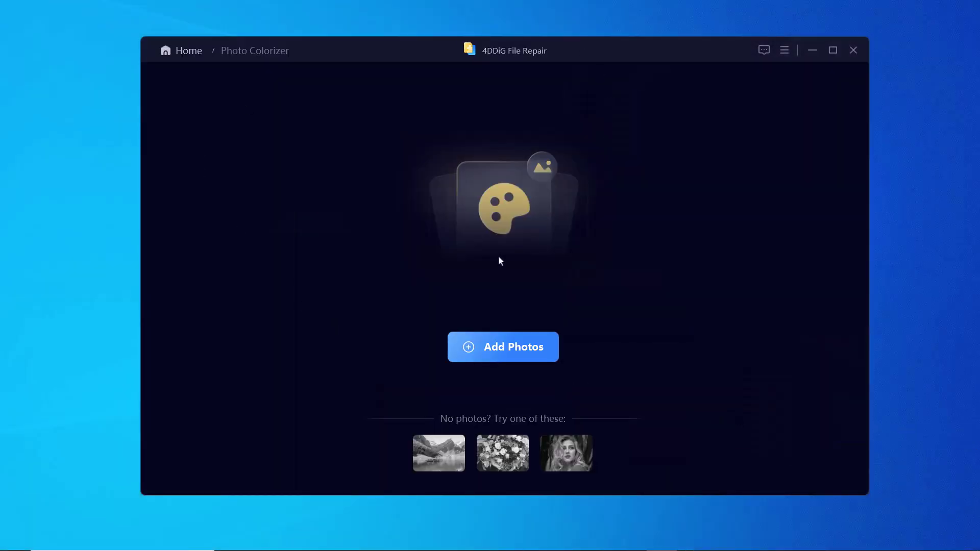
click(472, 350)
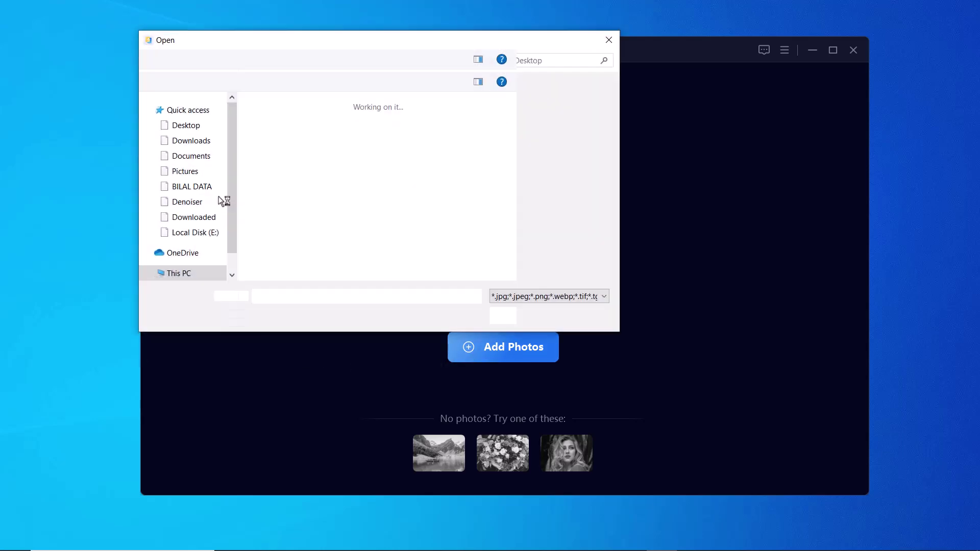
click(191, 165)
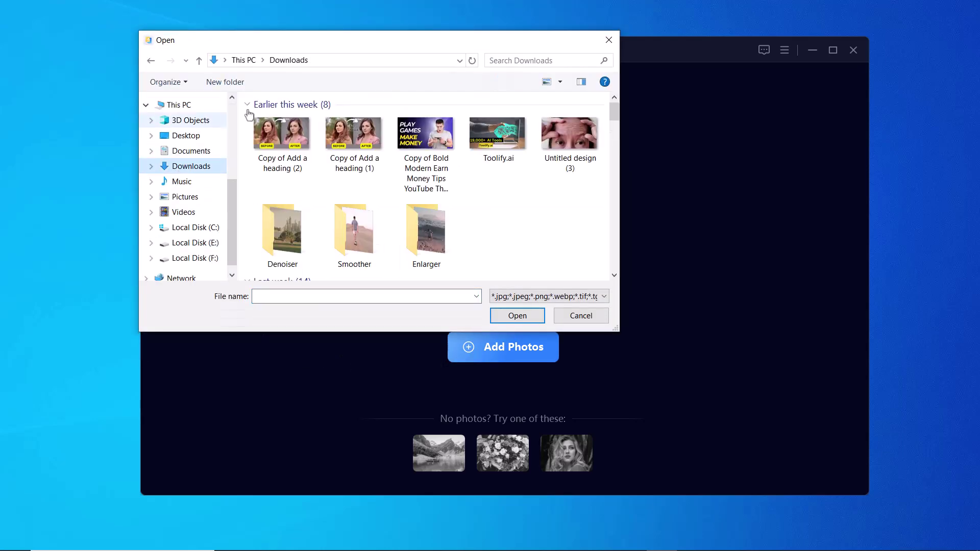
click(608, 41)
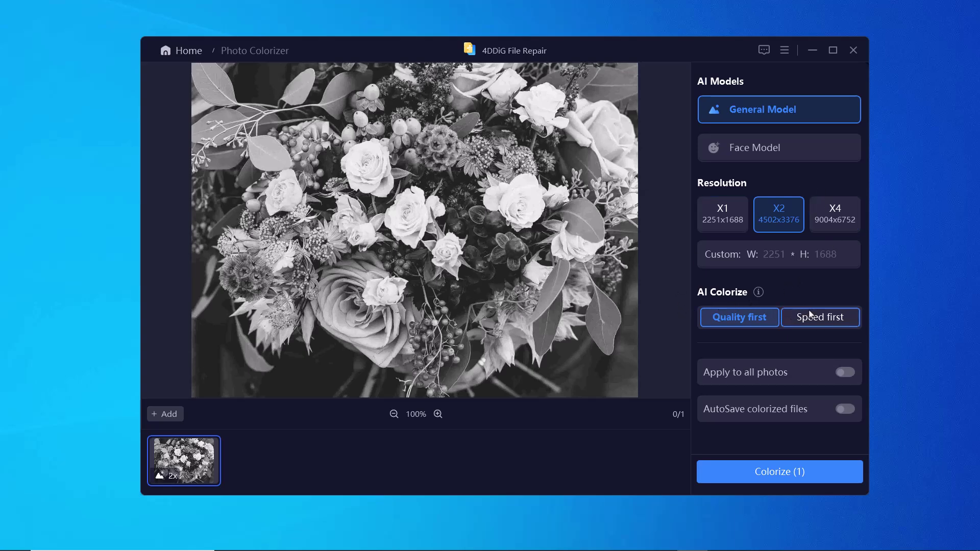
click(779, 473)
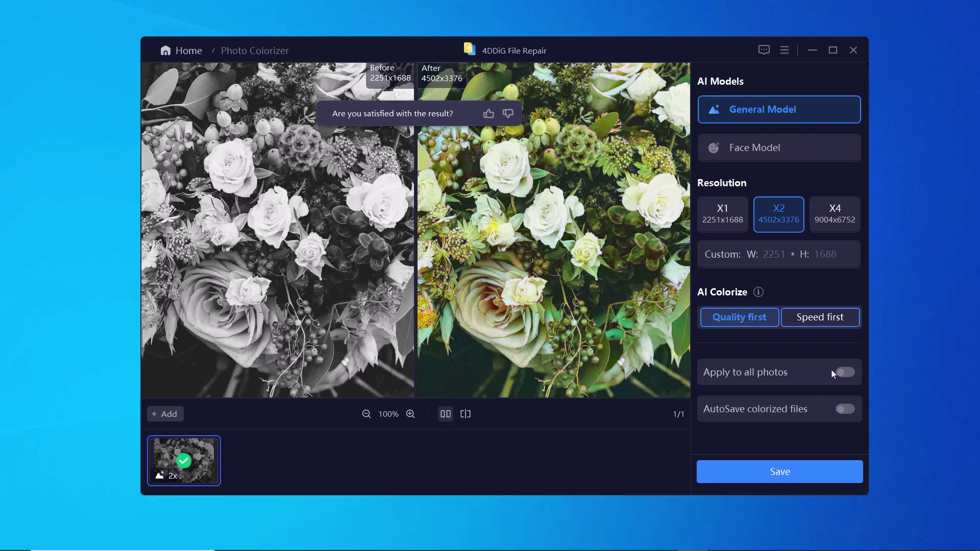
click(780, 471)
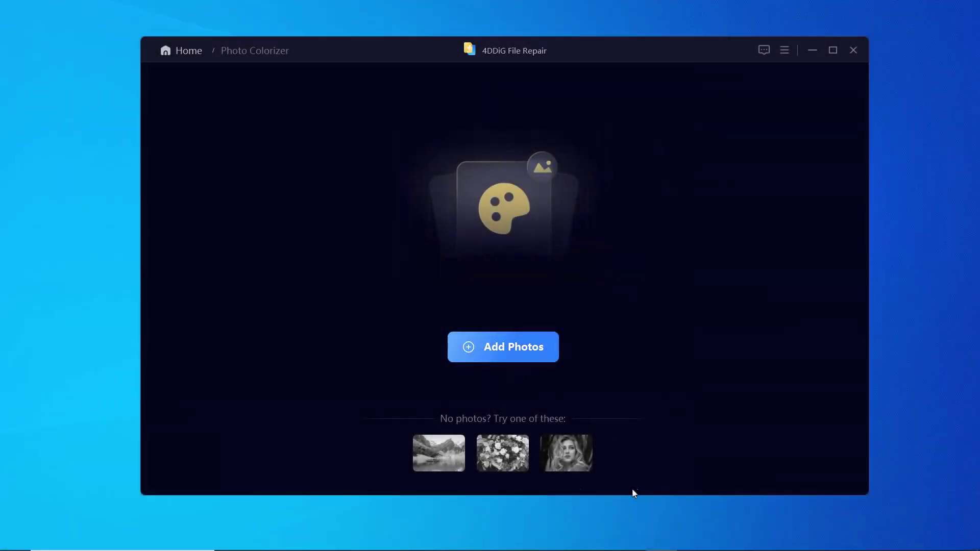
Colorize the blonde woman portrait sample with Face Model at X2
click(566, 453)
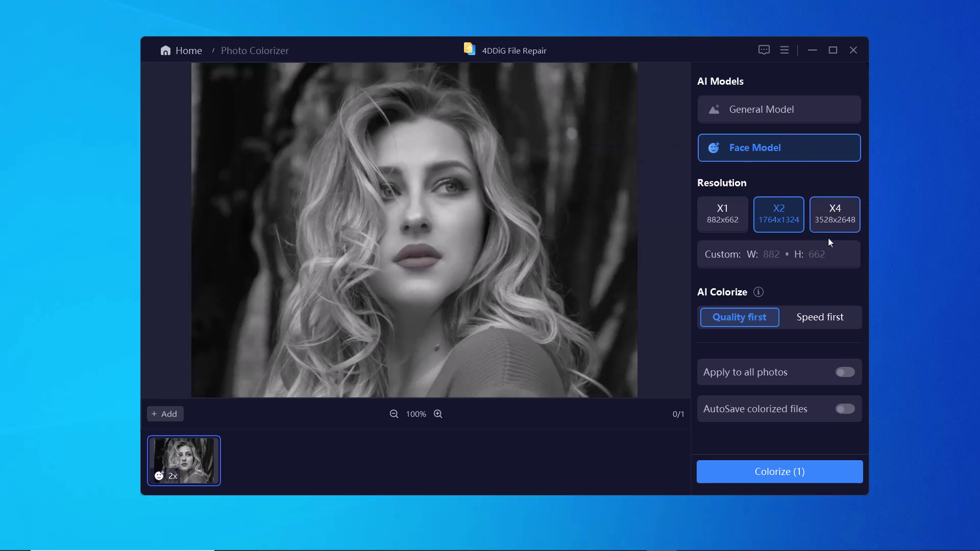
click(778, 471)
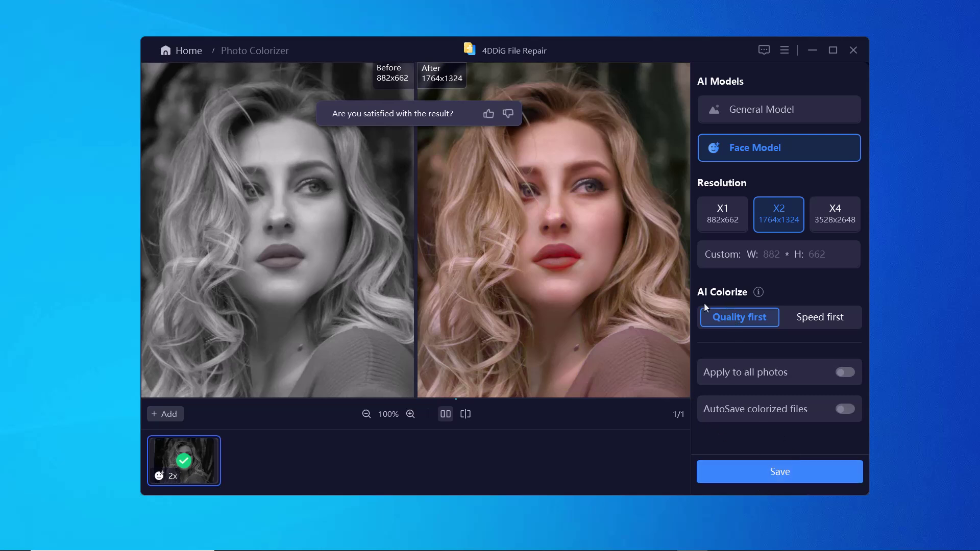
Go Home from the breadcrumb and confirm in the Return to Home? dialog
click(165, 58)
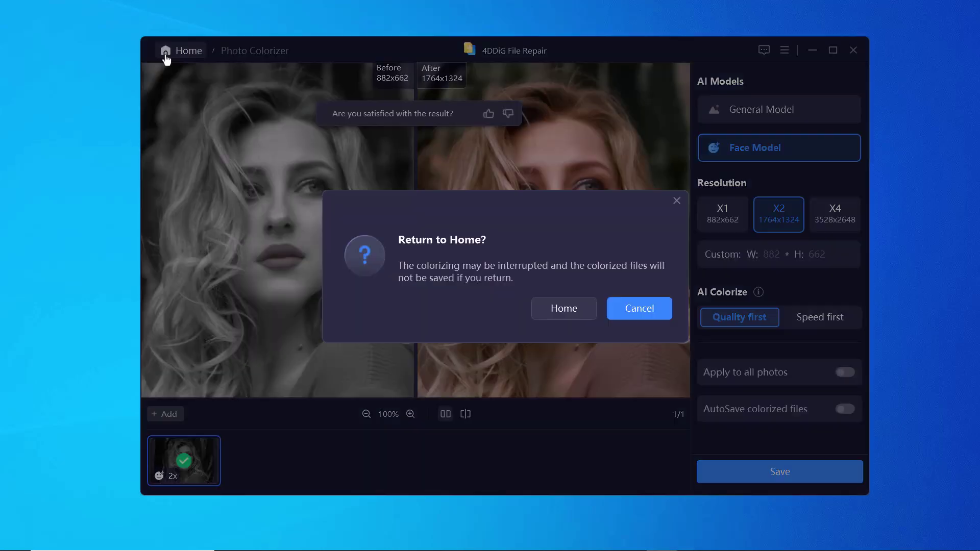
click(563, 308)
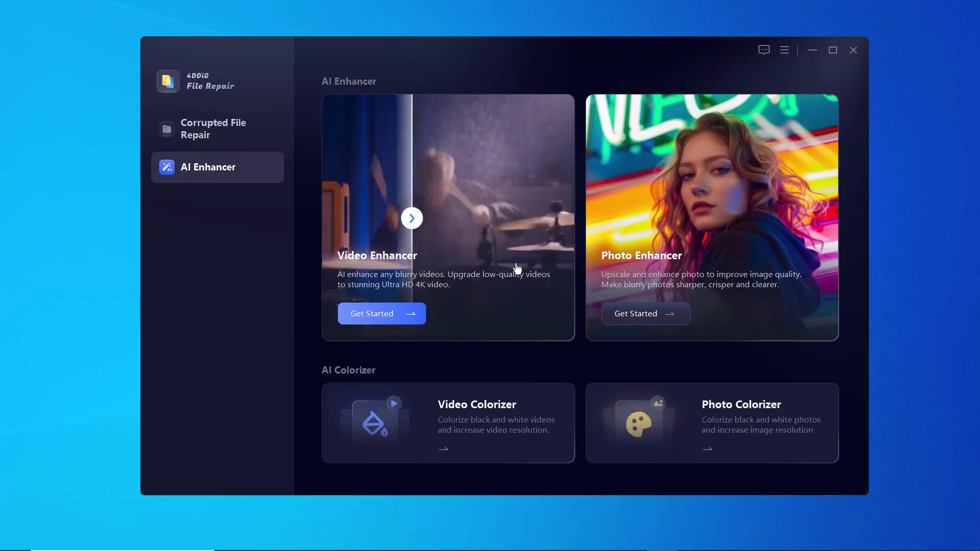